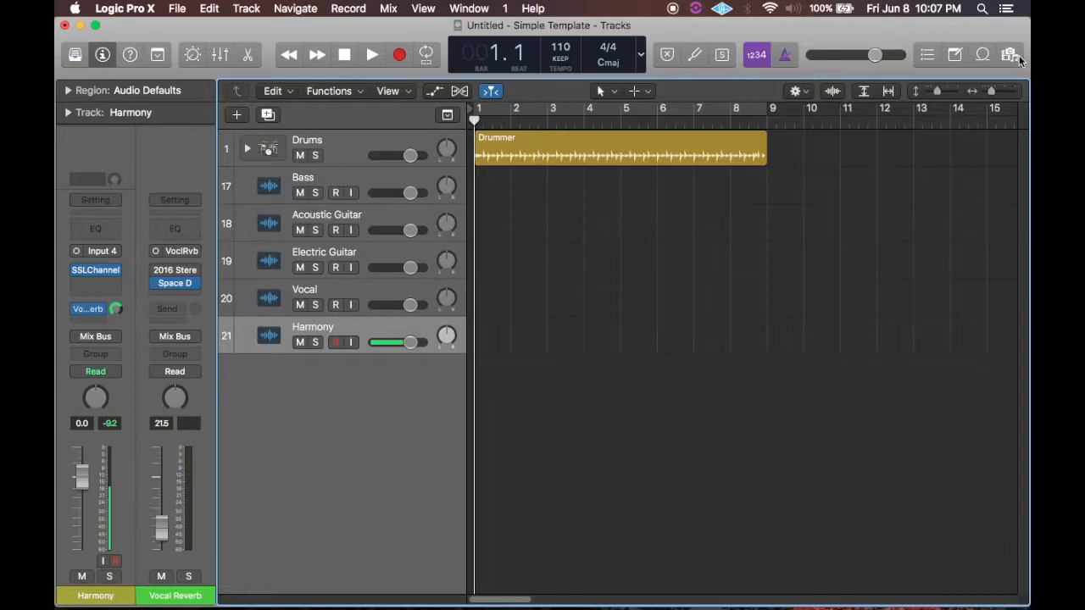
Show the importable tracks of the "Individual Project - Mix" project in the all-files browser and widen the browser.
{"action": "left_click", "coordinate": [1010, 56]}
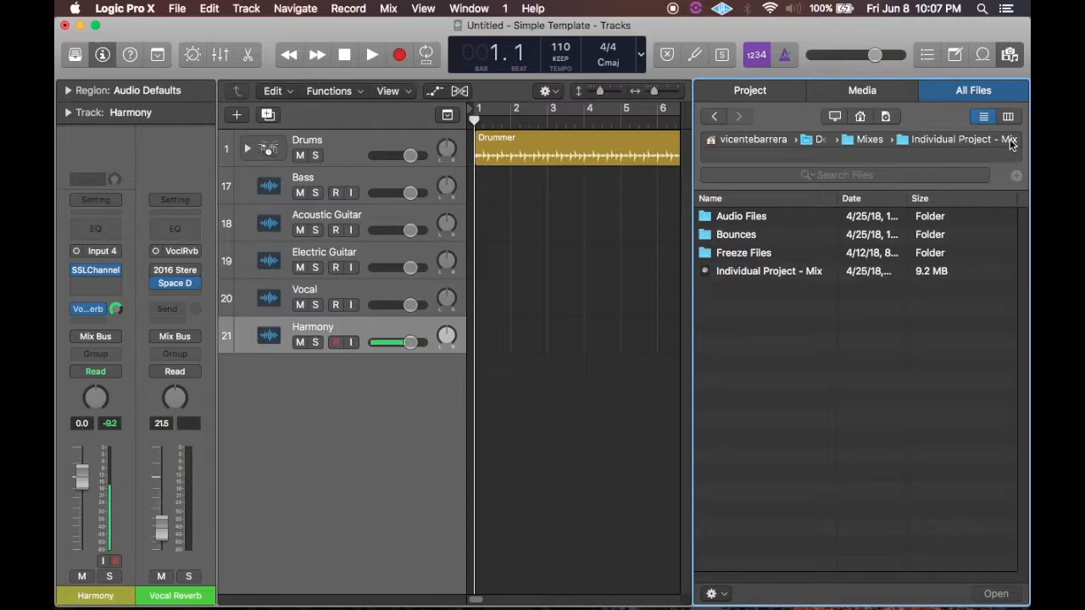
{"action": "key", "text": "f"}
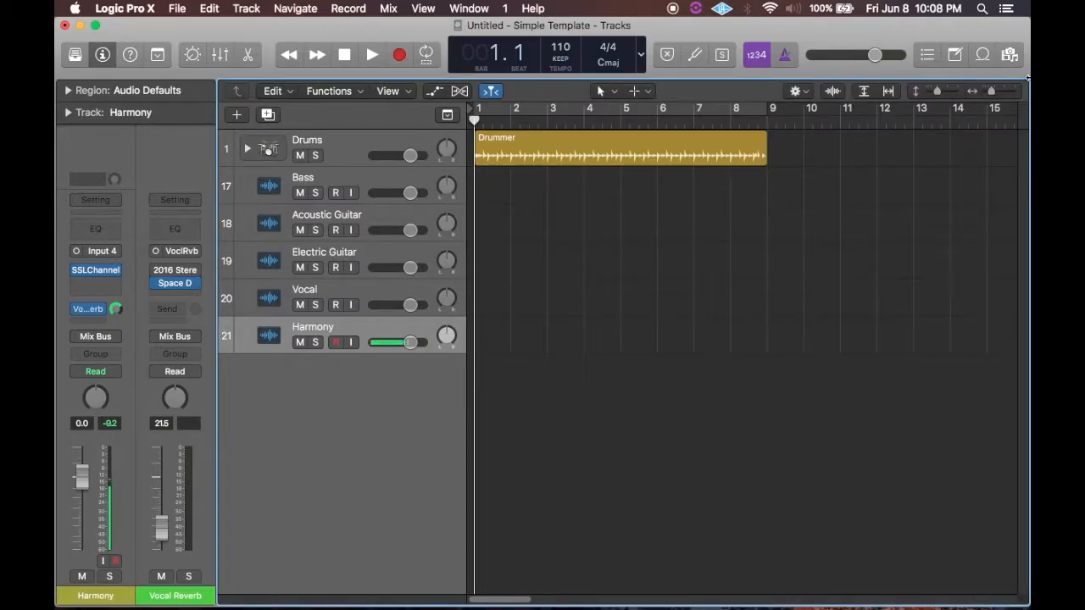
{"action": "left_click", "coordinate": [1016, 56]}
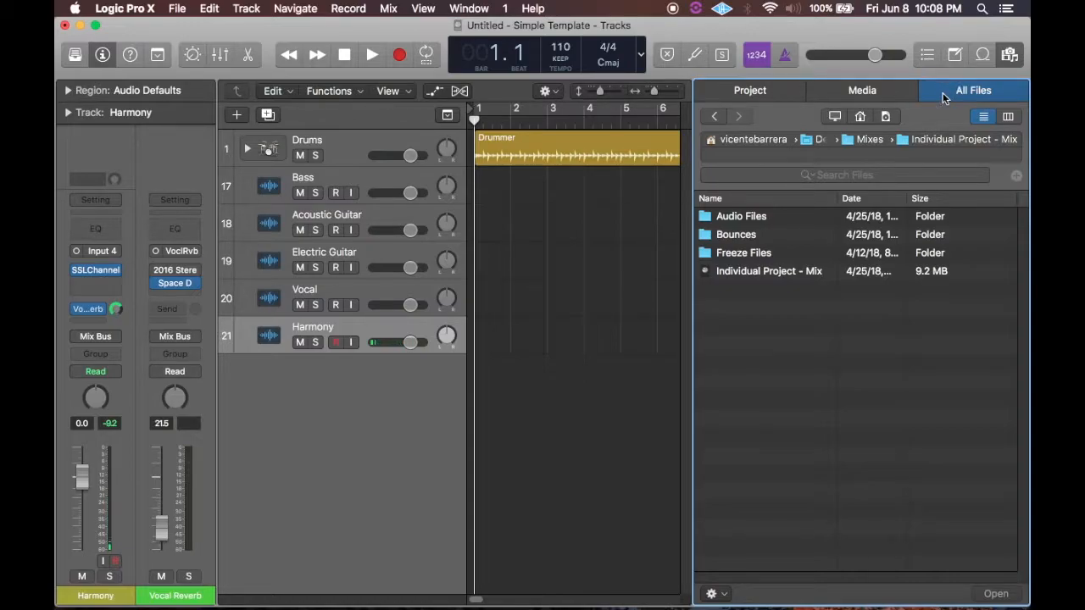
{"action": "left_click", "coordinate": [749, 273]}
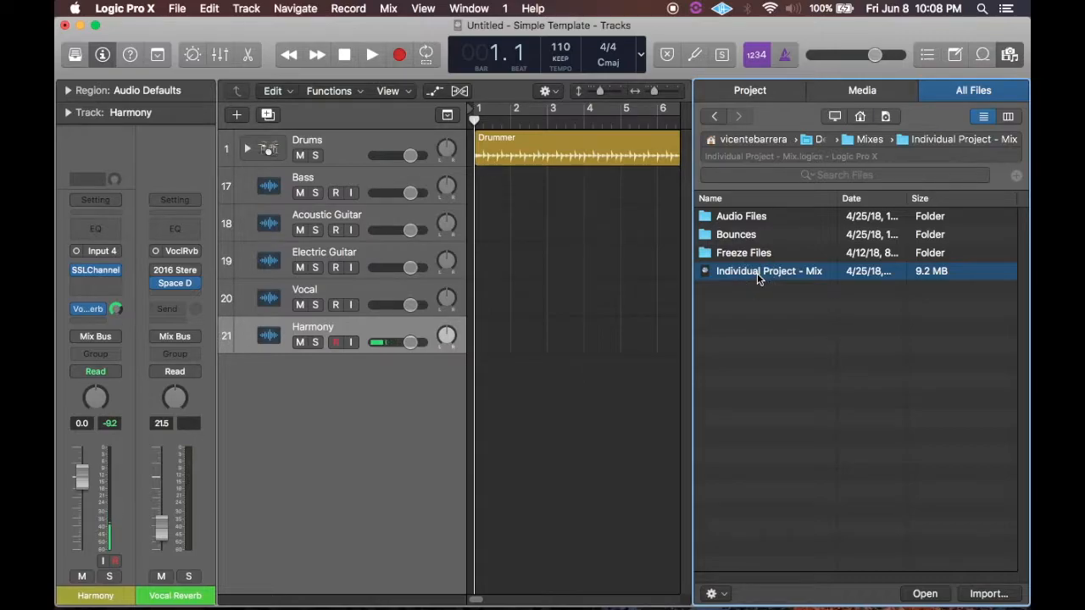
{"action": "double_click", "coordinate": [757, 272]}
{"action": "left_click_drag", "start_coordinate": [693, 233], "coordinate": [601, 237]}
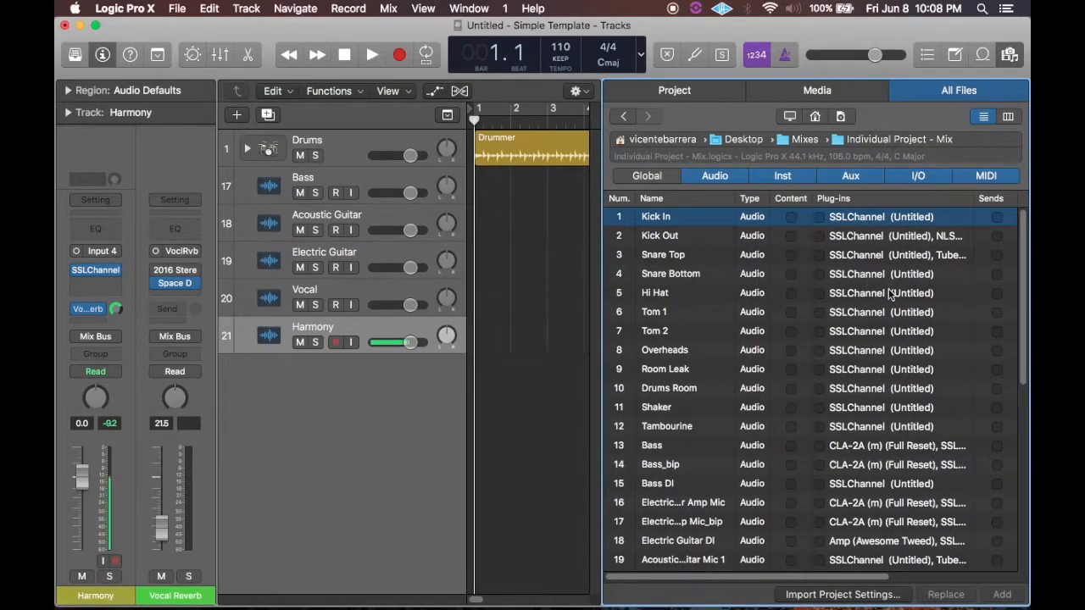
Import the track Bass from the "Individual Project - Mix" list as a new track with its plug-ins and notes.
{"action": "scroll", "coordinate": [848, 320], "scroll_direction": "down", "scroll_amount": 5}
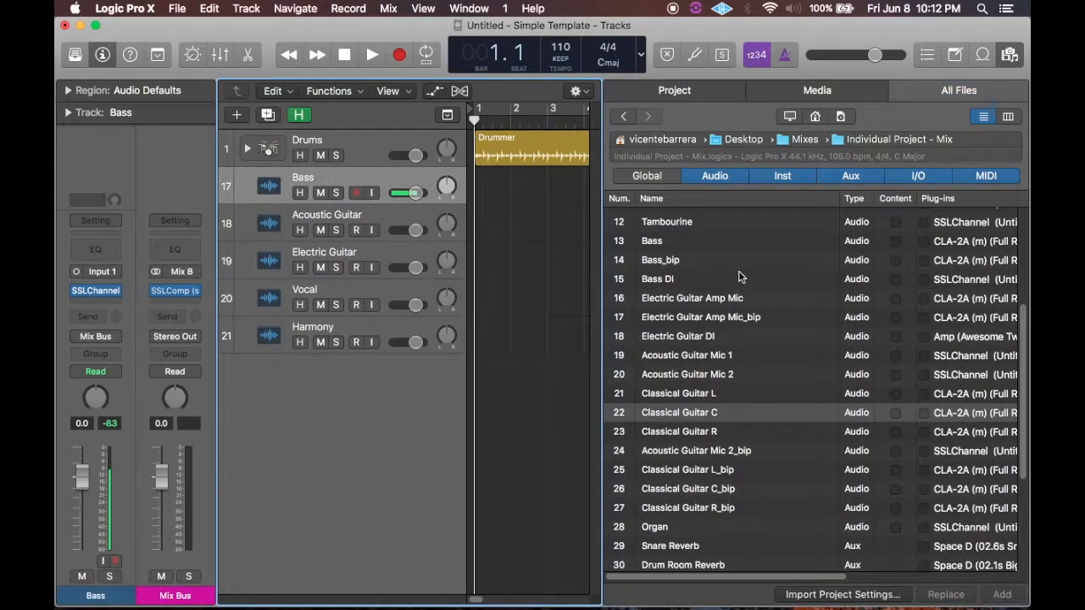
{"action": "scroll", "coordinate": [739, 271], "scroll_direction": "up", "scroll_amount": 3}
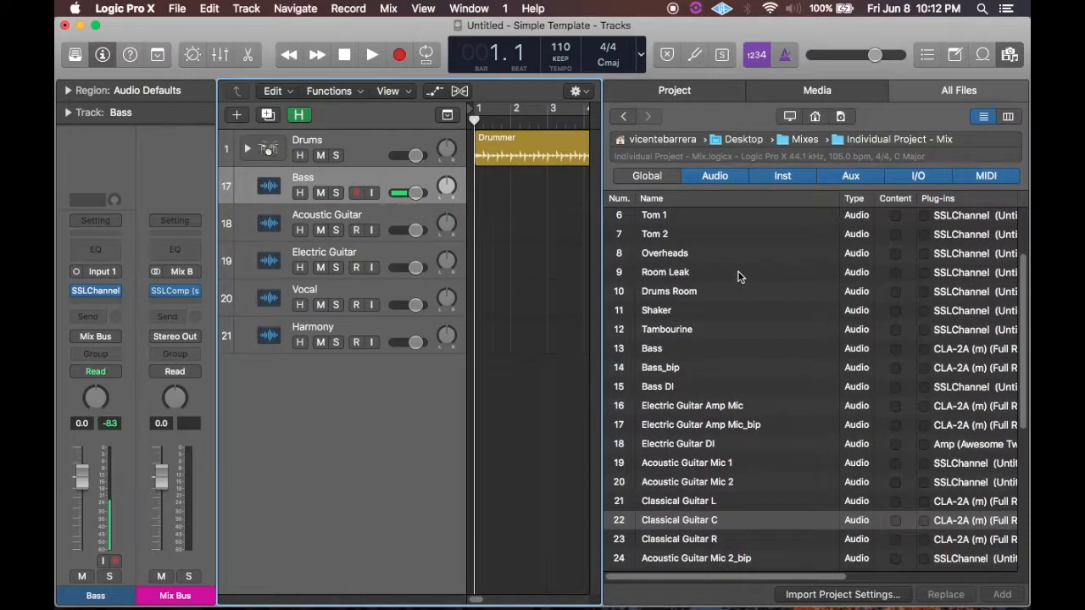
{"action": "scroll", "coordinate": [737, 270], "scroll_direction": "up", "scroll_amount": 1}
{"action": "scroll", "coordinate": [738, 271], "scroll_direction": "down", "scroll_amount": 6}
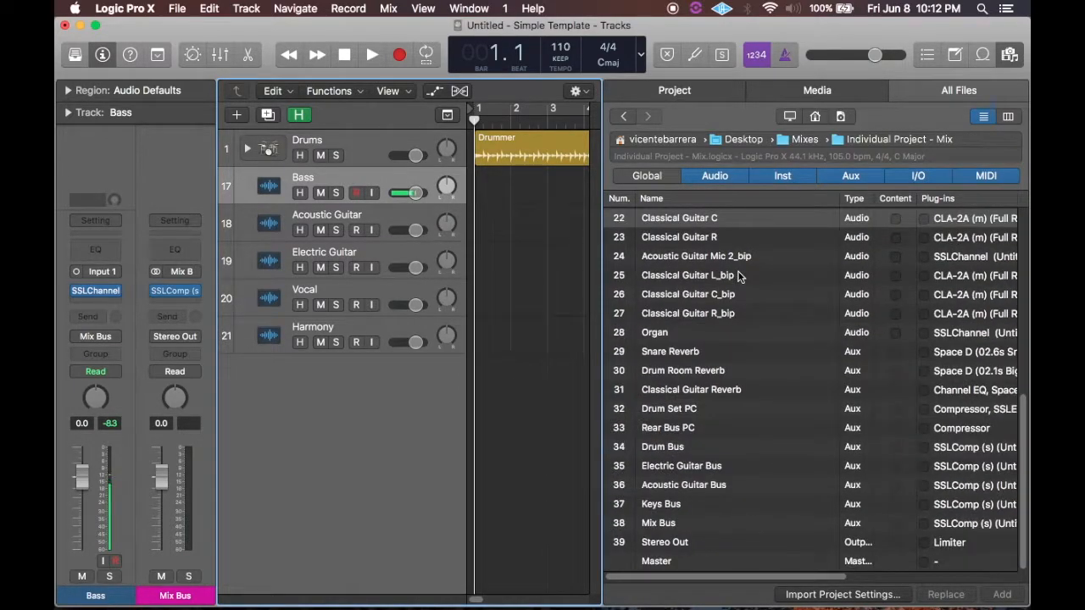
{"action": "scroll", "coordinate": [737, 276], "scroll_direction": "up", "scroll_amount": 7}
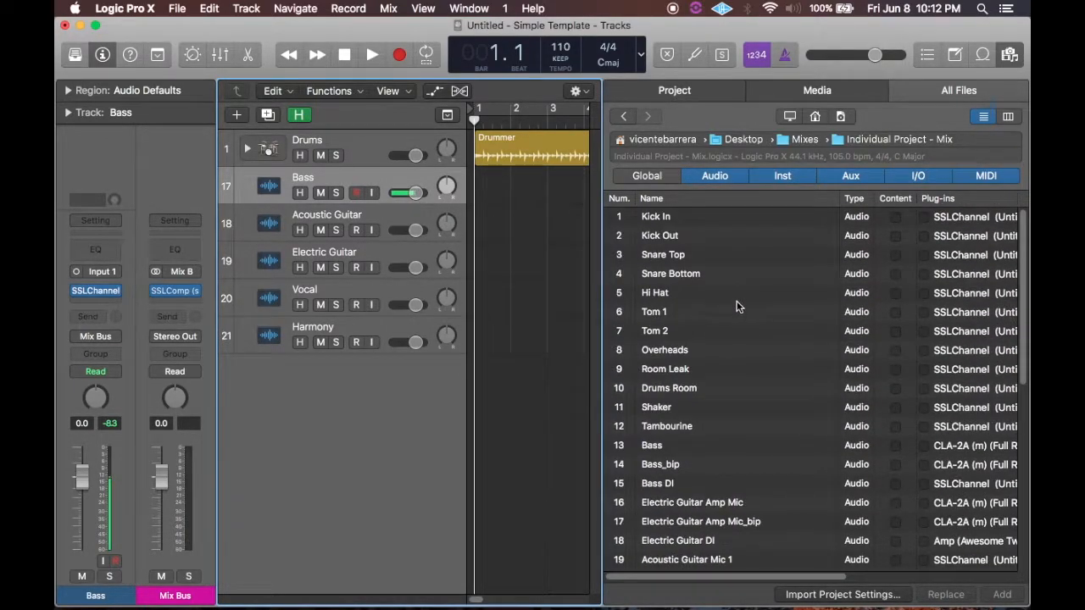
{"action": "left_click", "coordinate": [711, 448]}
{"action": "left_click_drag", "start_coordinate": [781, 579], "coordinate": [887, 579]}
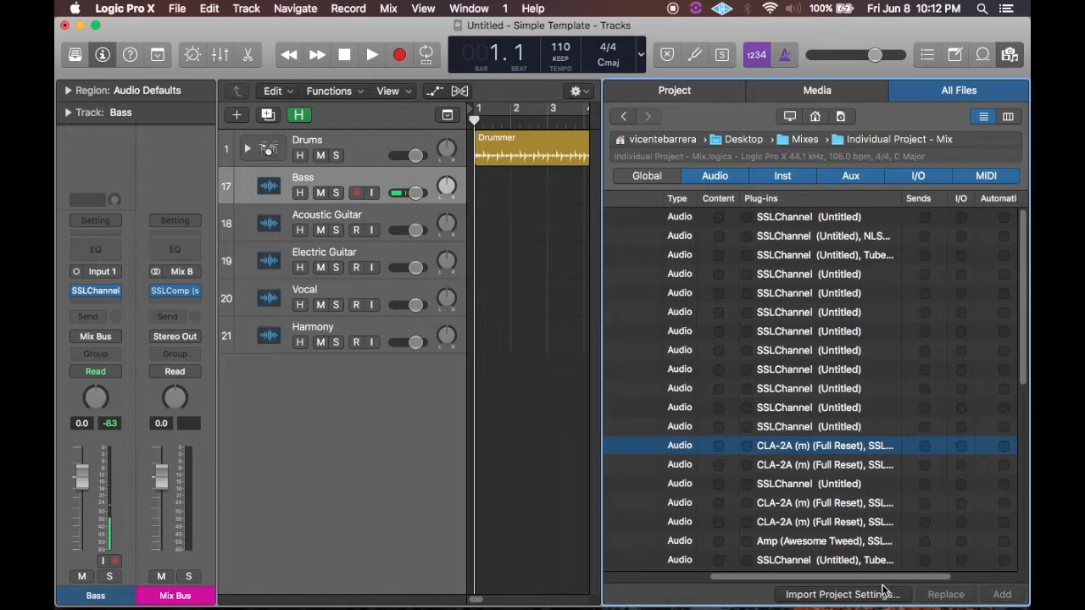
{"action": "left_click", "coordinate": [747, 448]}
{"action": "left_click_drag", "start_coordinate": [859, 580], "coordinate": [924, 580]}
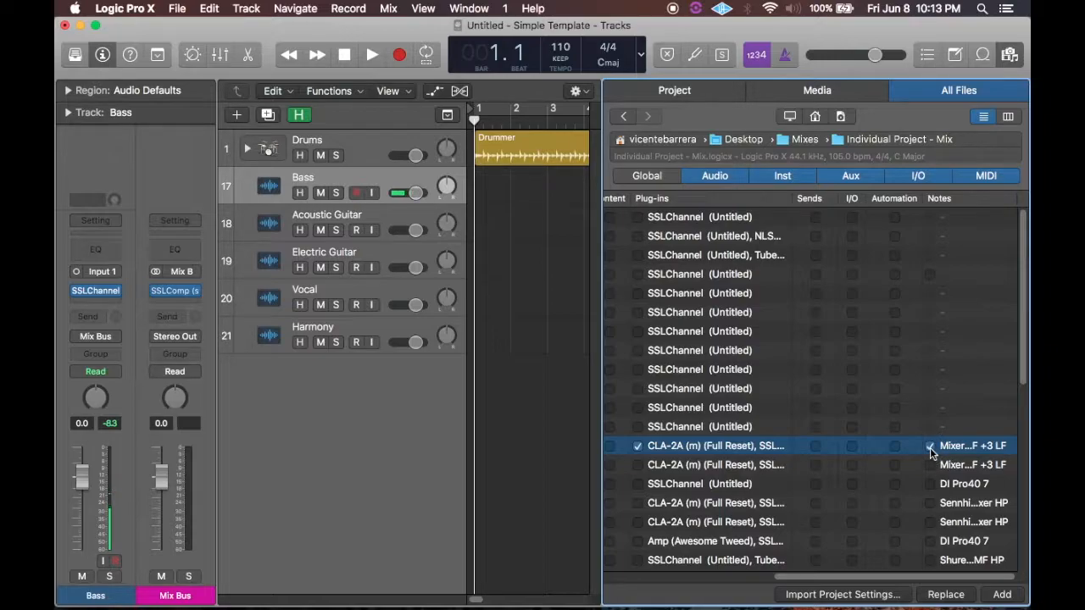
{"action": "left_click", "coordinate": [1002, 596]}
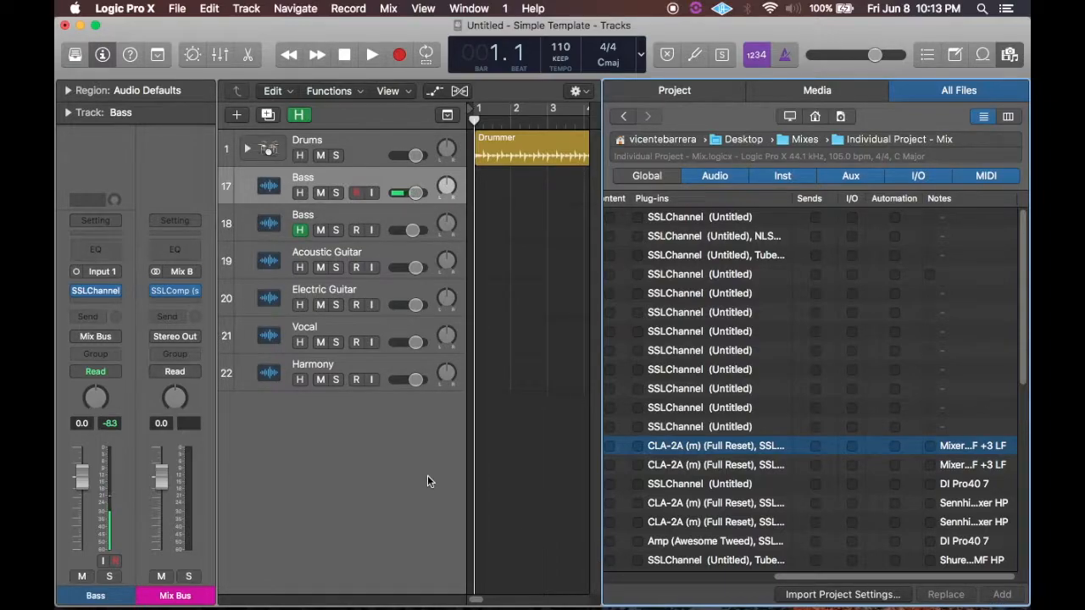
Rename the imported bass track below Acoustic Guitar as "Bass 2".
{"action": "left_click", "coordinate": [328, 249]}
{"action": "double_click", "coordinate": [319, 250]}
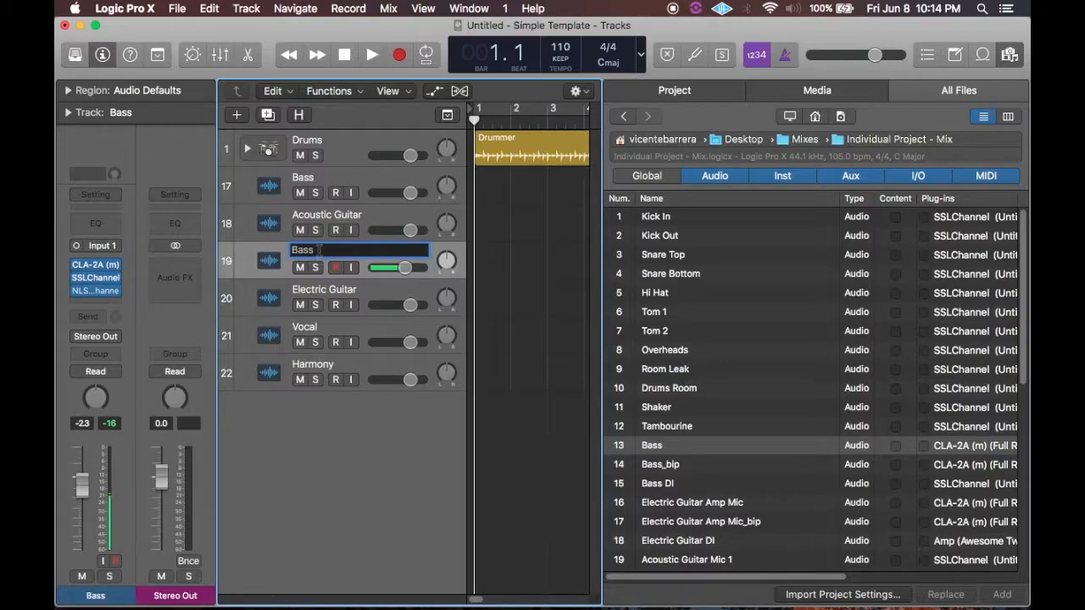
{"action": "type", "text": "2"}
Rename the original bass track below Drums as "Bass 1".
{"action": "left_click", "coordinate": [319, 177]}
{"action": "left_click", "coordinate": [323, 183]}
{"action": "double_click", "coordinate": [324, 183]}
{"action": "left_click", "coordinate": [332, 177]}
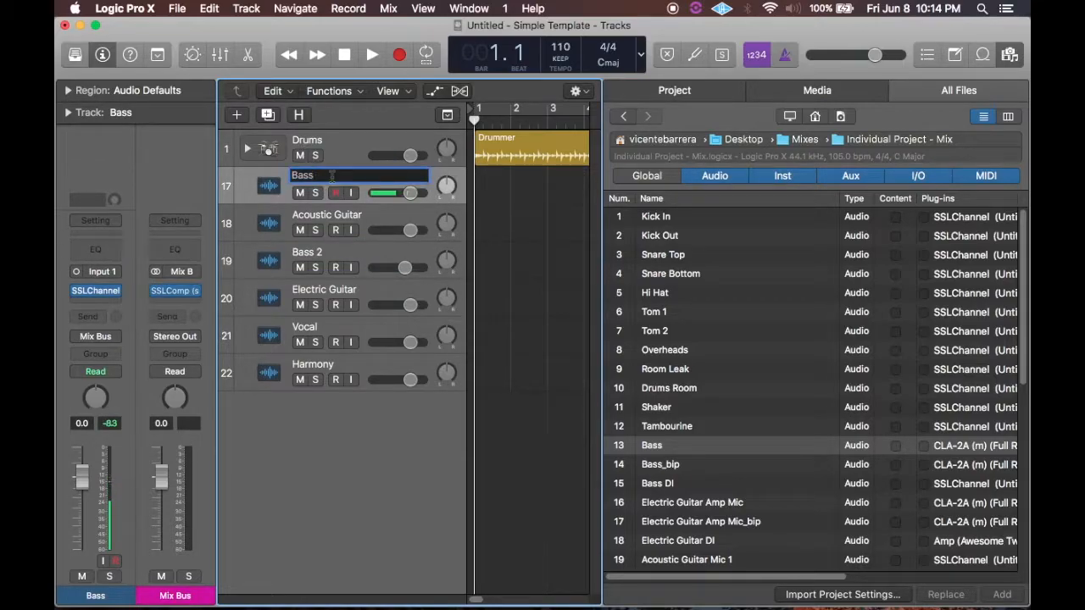
{"action": "key", "text": "Return"}
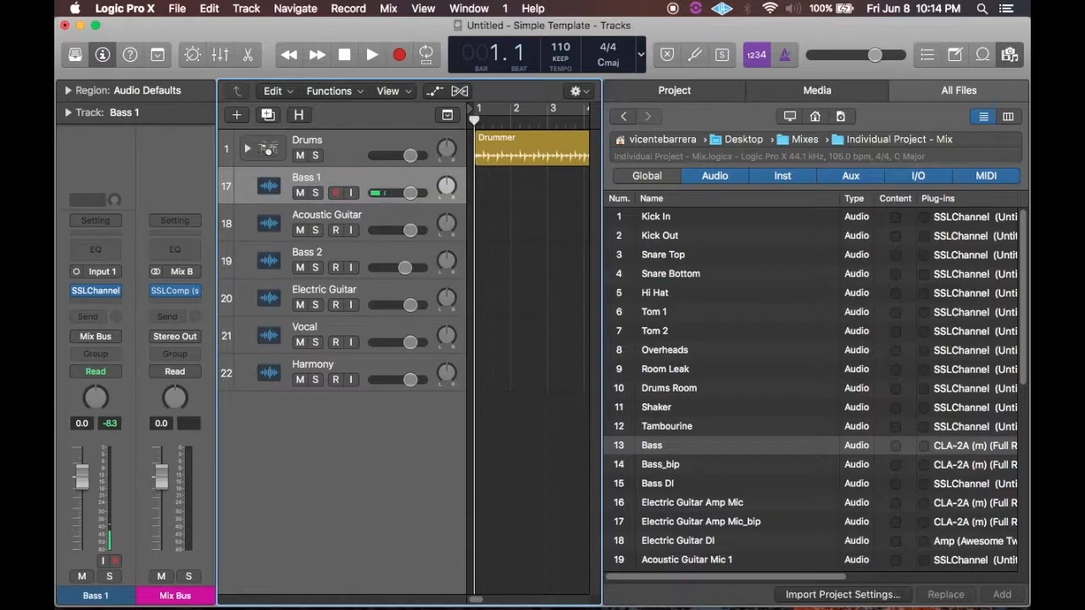
Move the Bass 2 track directly below Bass 1 and compare the channel strips of both tracks.
{"action": "left_click_drag", "start_coordinate": [323, 251], "coordinate": [325, 215]}
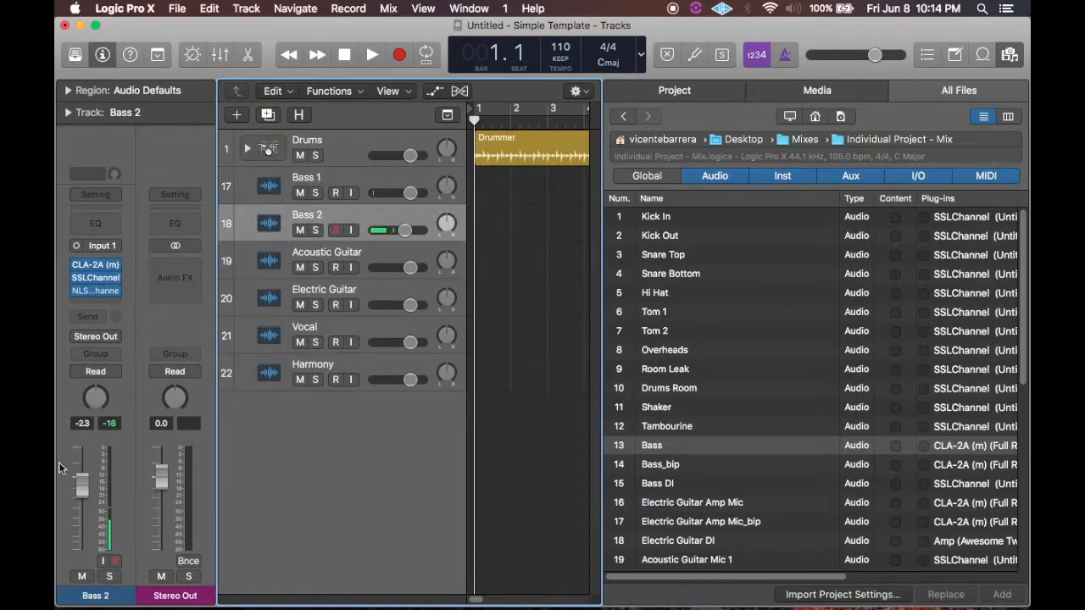
{"action": "left_click", "coordinate": [322, 179]}
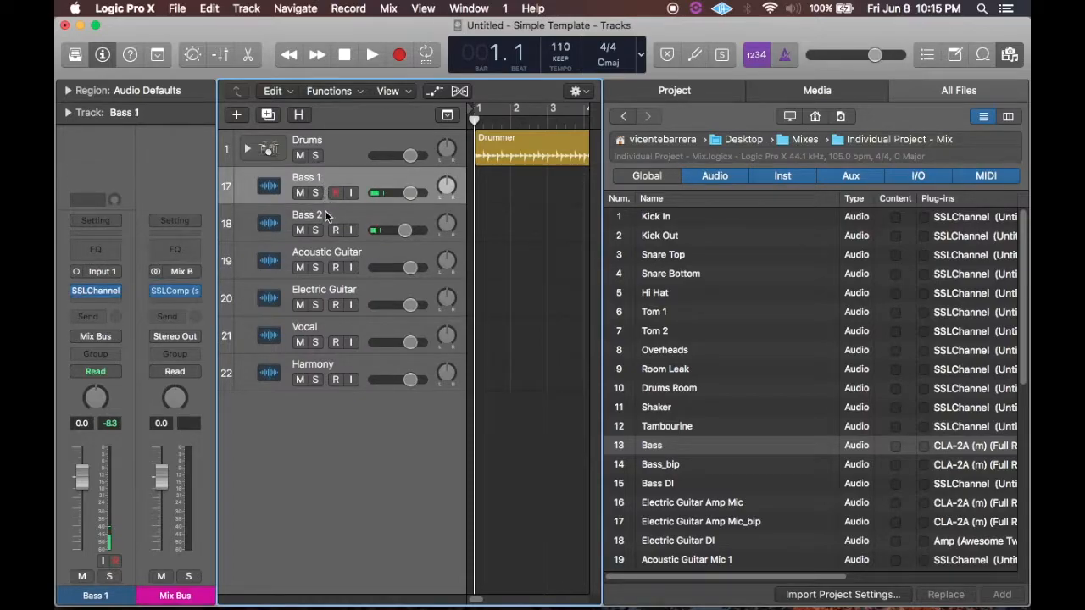
{"action": "left_click", "coordinate": [325, 217]}
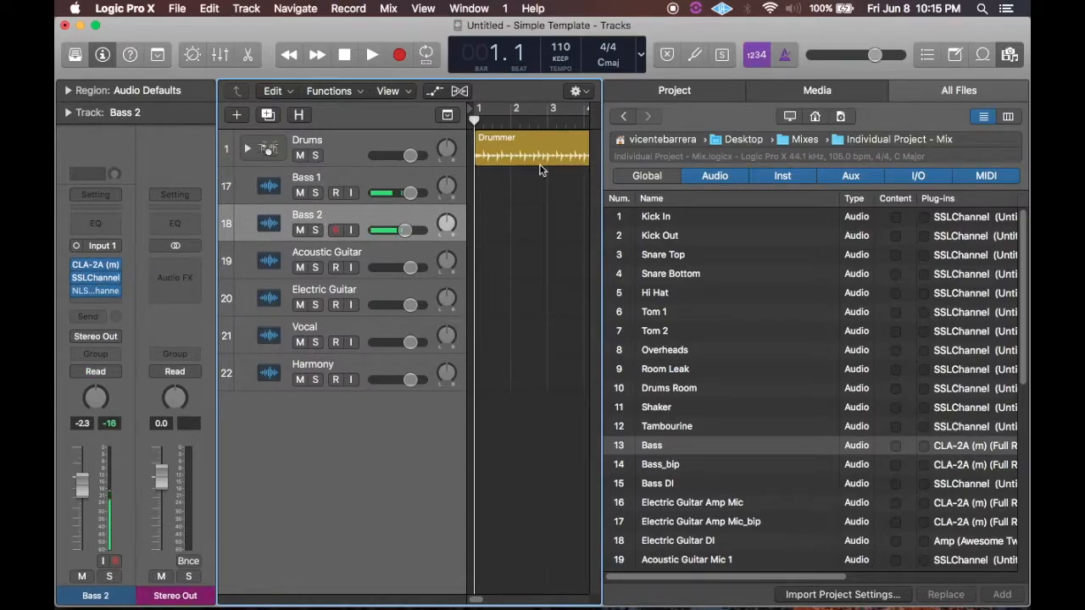
Close the file browser and open the mixer below the tracks area.
{"action": "left_click", "coordinate": [1009, 54]}
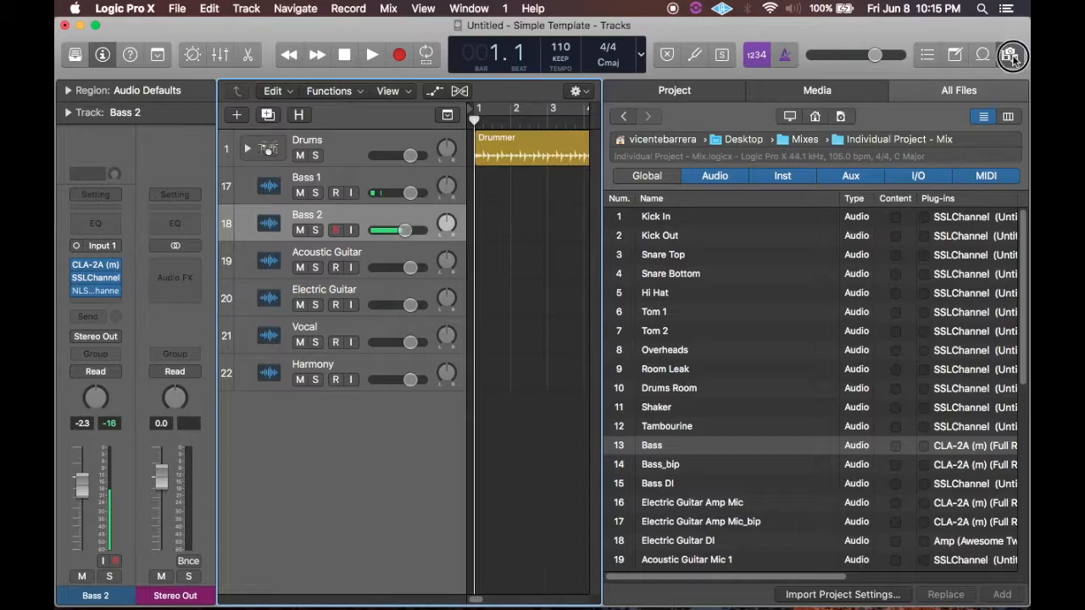
{"action": "left_click", "coordinate": [221, 55]}
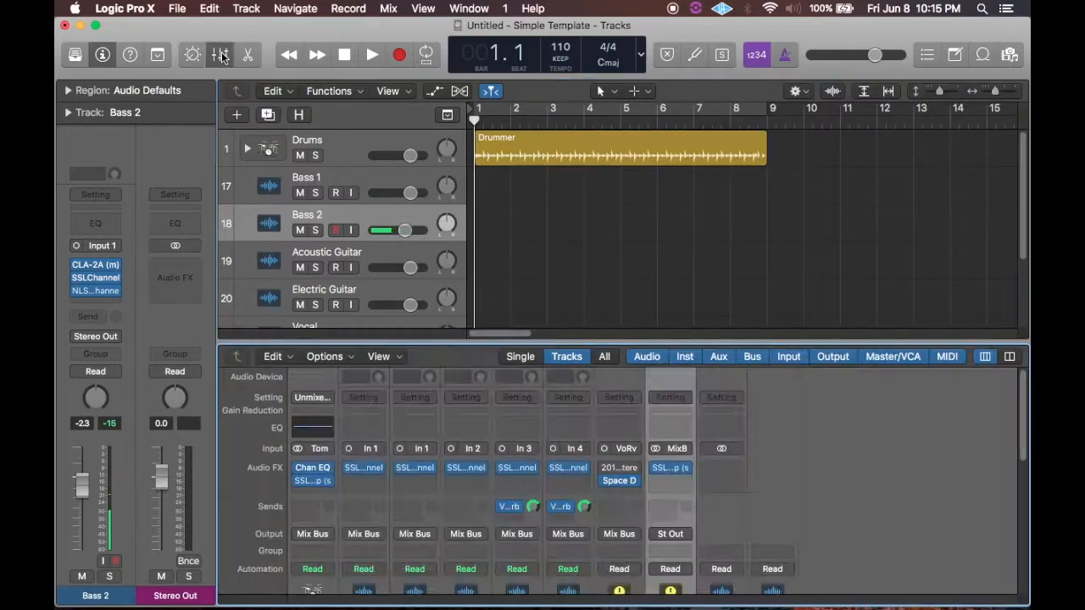
{"action": "scroll", "coordinate": [610, 532], "scroll_direction": "down", "scroll_amount": 5}
{"action": "scroll", "coordinate": [603, 531], "scroll_direction": "up", "scroll_amount": 6}
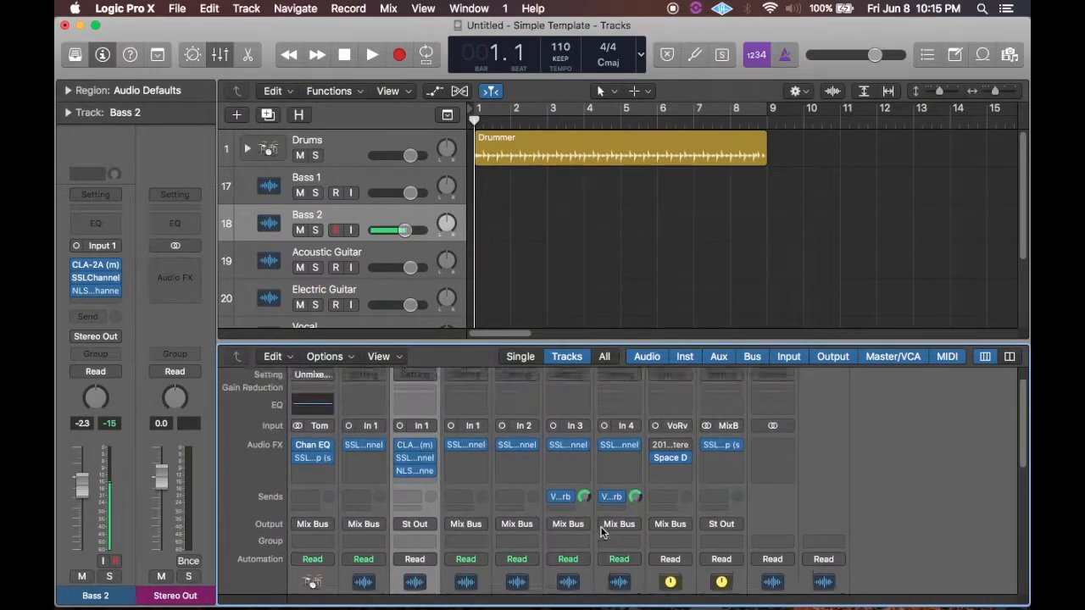
Examine the CLA-2A, SSLChannel and NLS Channel plug-in settings and the track notes on the Bass 2 channel strip.
{"action": "mouse_move", "coordinate": [416, 473]}
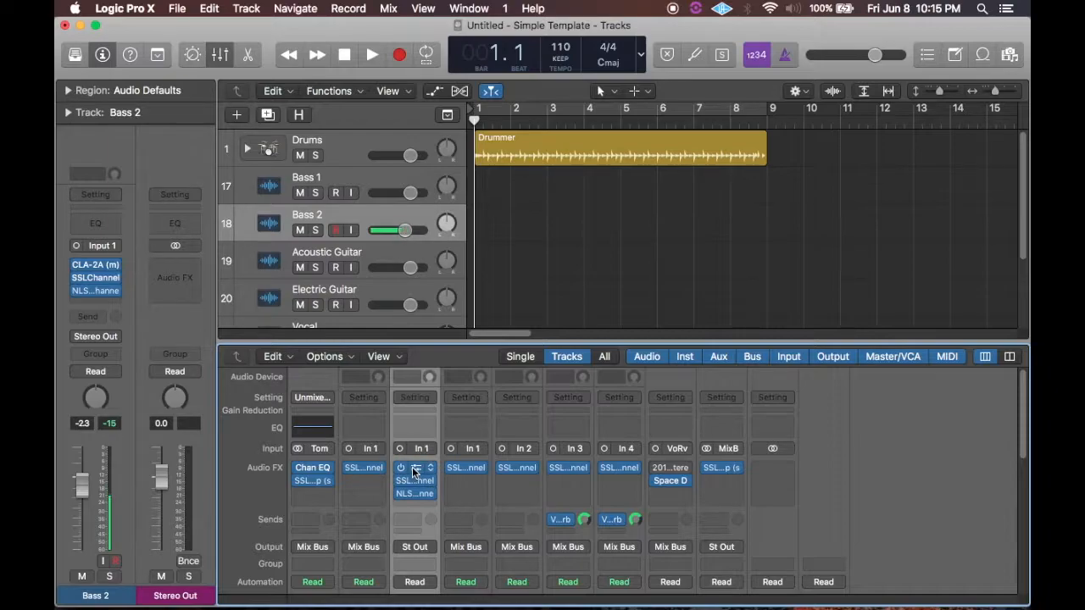
{"action": "left_click", "coordinate": [415, 471]}
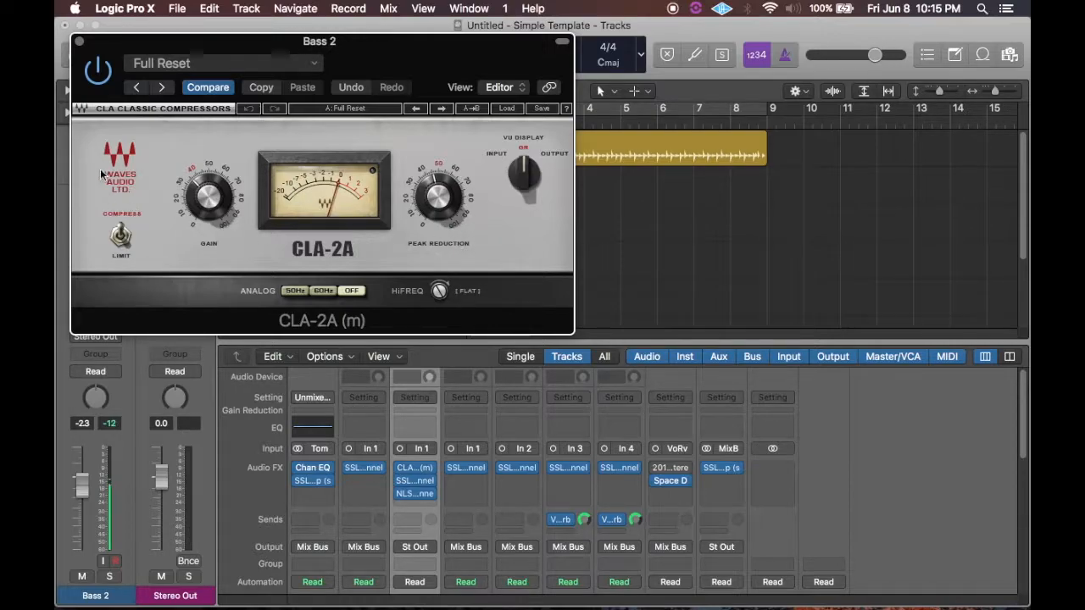
{"action": "left_click", "coordinate": [79, 41]}
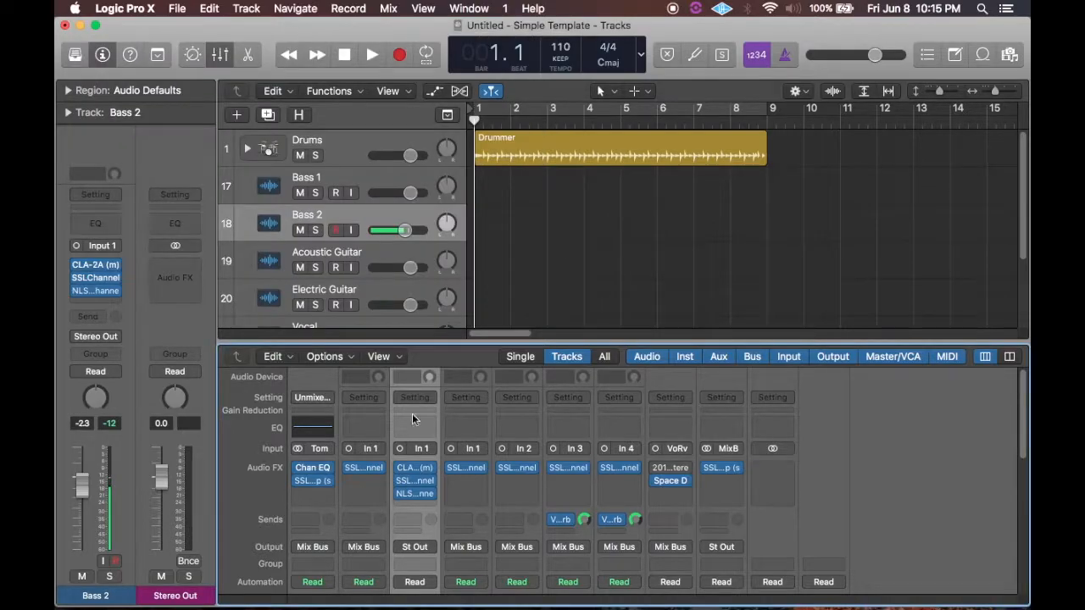
{"action": "left_click", "coordinate": [414, 481]}
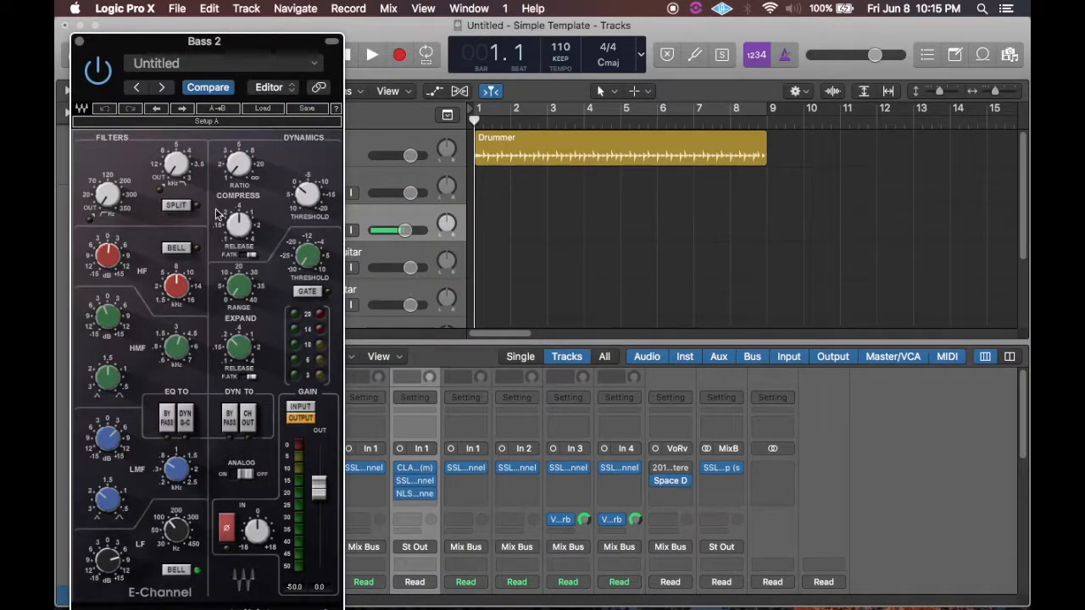
{"action": "left_click_drag", "start_coordinate": [244, 47], "coordinate": [286, 8]}
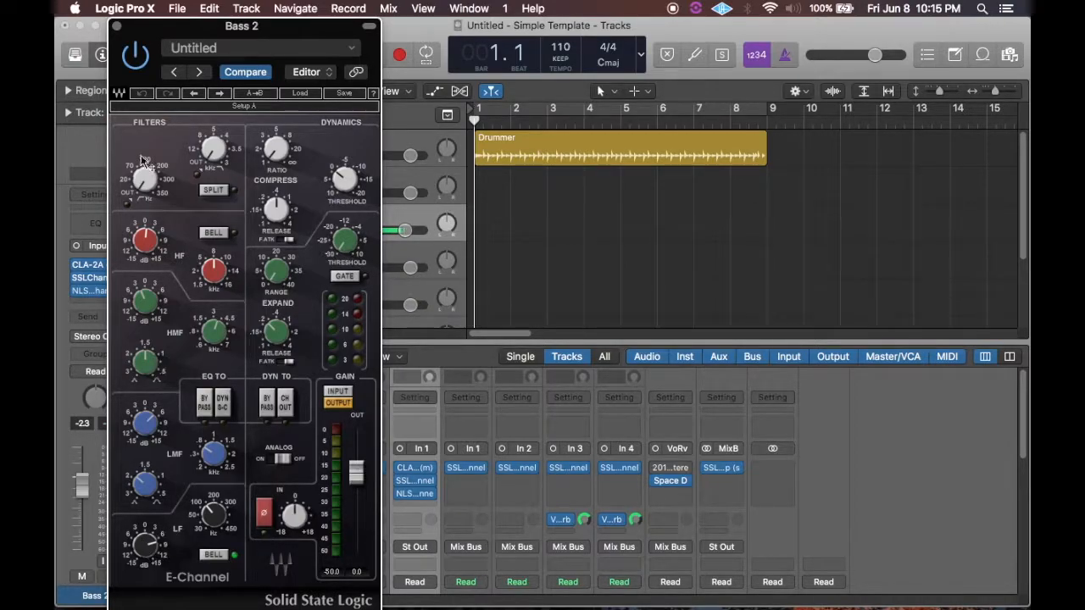
{"action": "left_click", "coordinate": [117, 26]}
{"action": "left_click", "coordinate": [416, 493]}
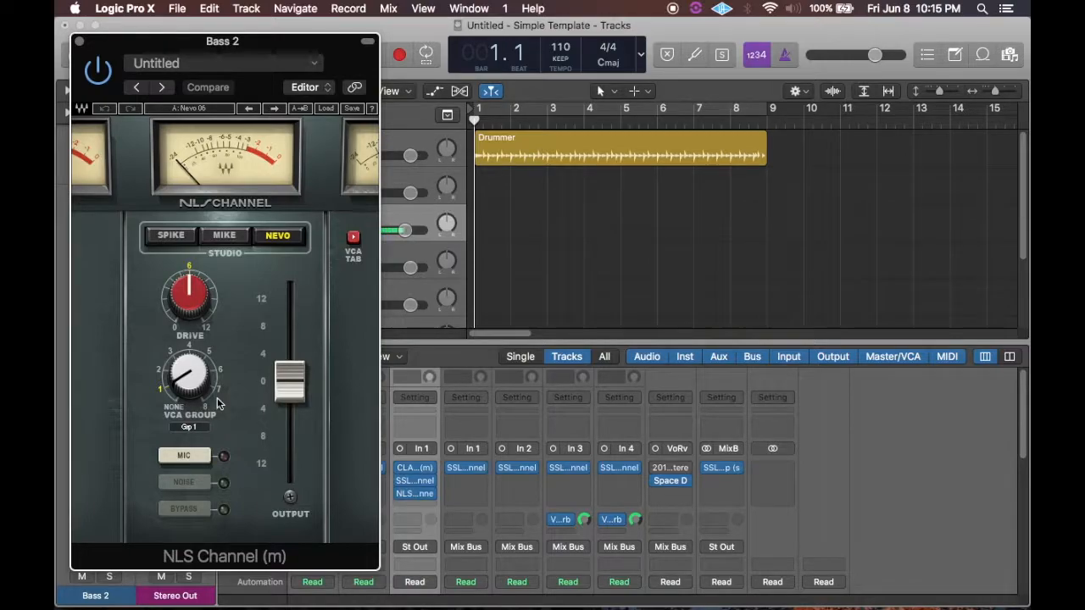
{"action": "mouse_move", "coordinate": [206, 307]}
{"action": "left_click", "coordinate": [79, 41]}
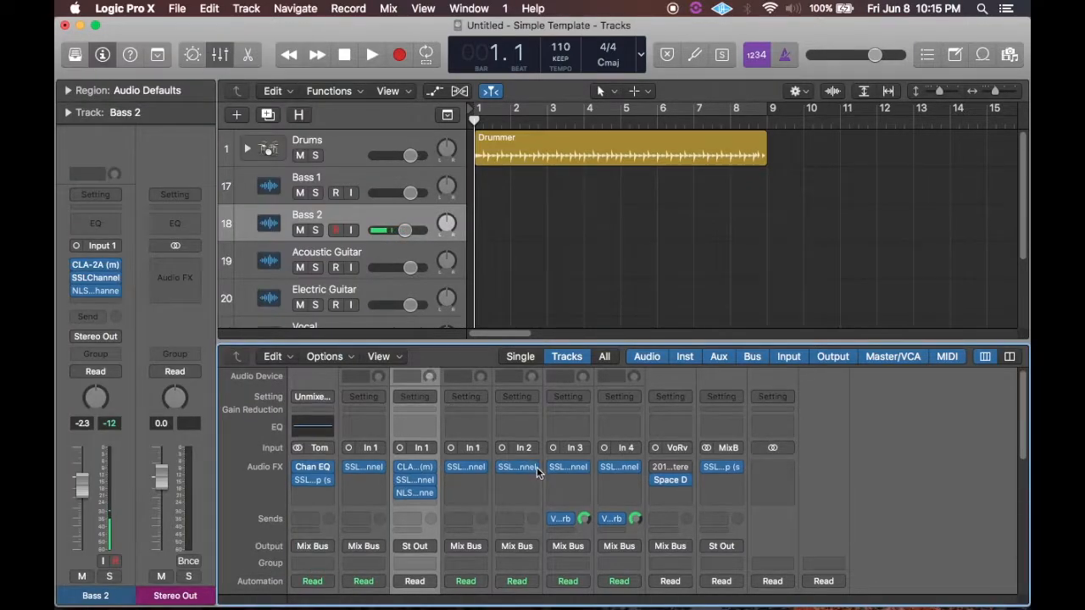
{"action": "scroll", "coordinate": [537, 472], "scroll_direction": "down", "scroll_amount": 8}
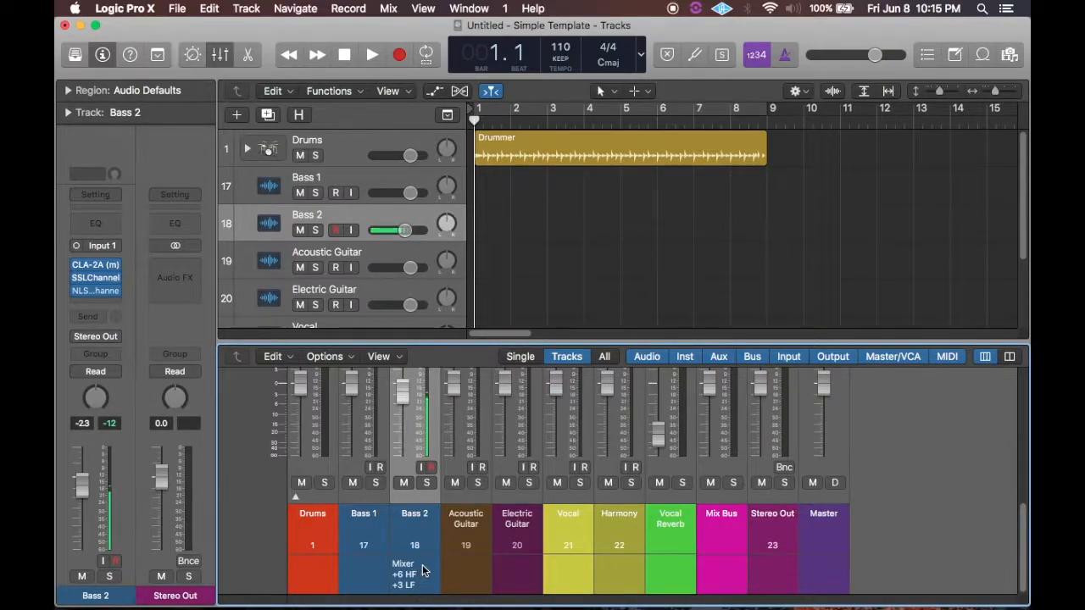
{"action": "scroll", "coordinate": [426, 550], "scroll_direction": "up", "scroll_amount": 5}
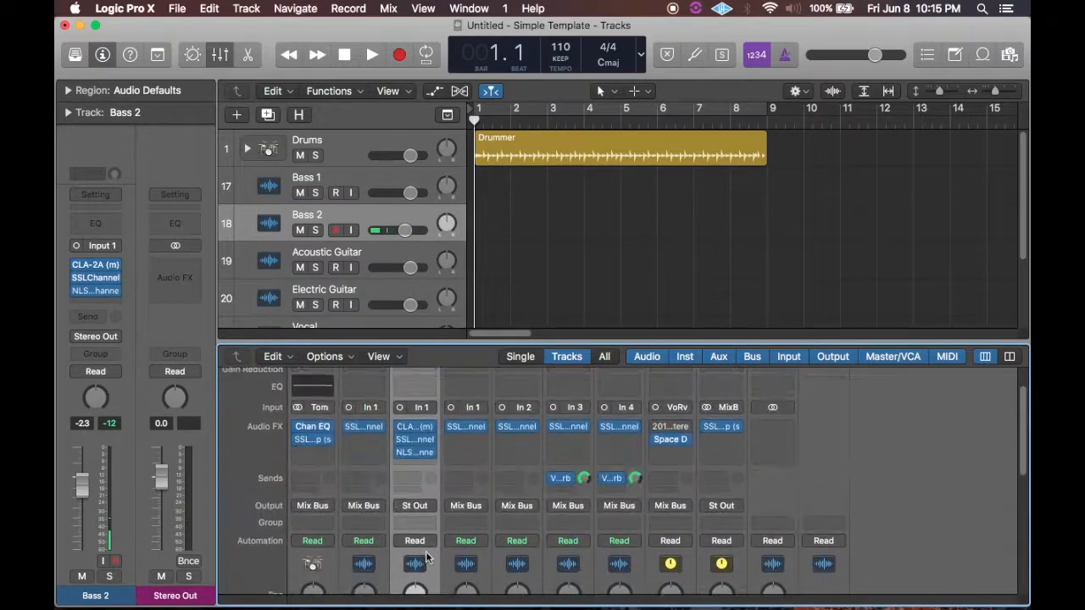
{"action": "scroll", "coordinate": [425, 551], "scroll_direction": "up", "scroll_amount": 2}
Save the project as a template named "Simple Template", replacing the existing template of that name.
{"action": "left_click", "coordinate": [177, 9]}
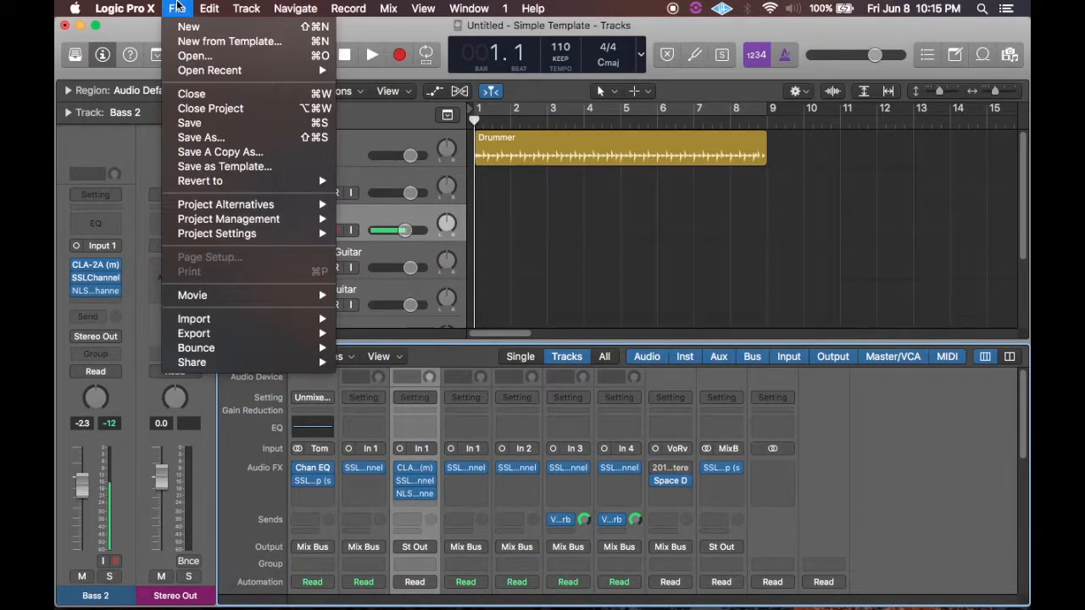
{"action": "left_click", "coordinate": [193, 167]}
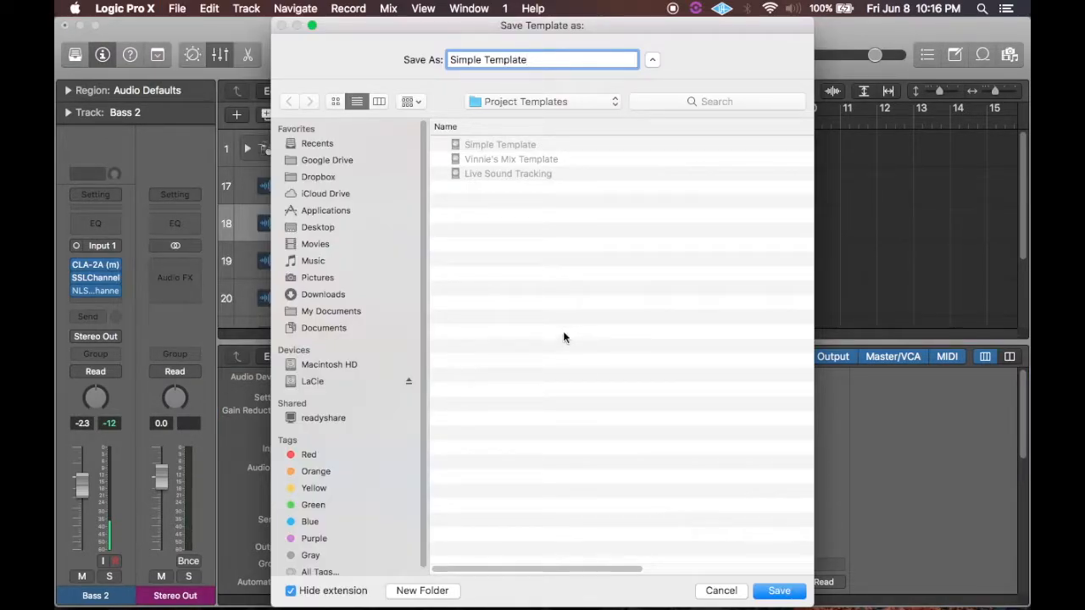
{"action": "left_click", "coordinate": [775, 591]}
{"action": "left_click", "coordinate": [652, 126]}
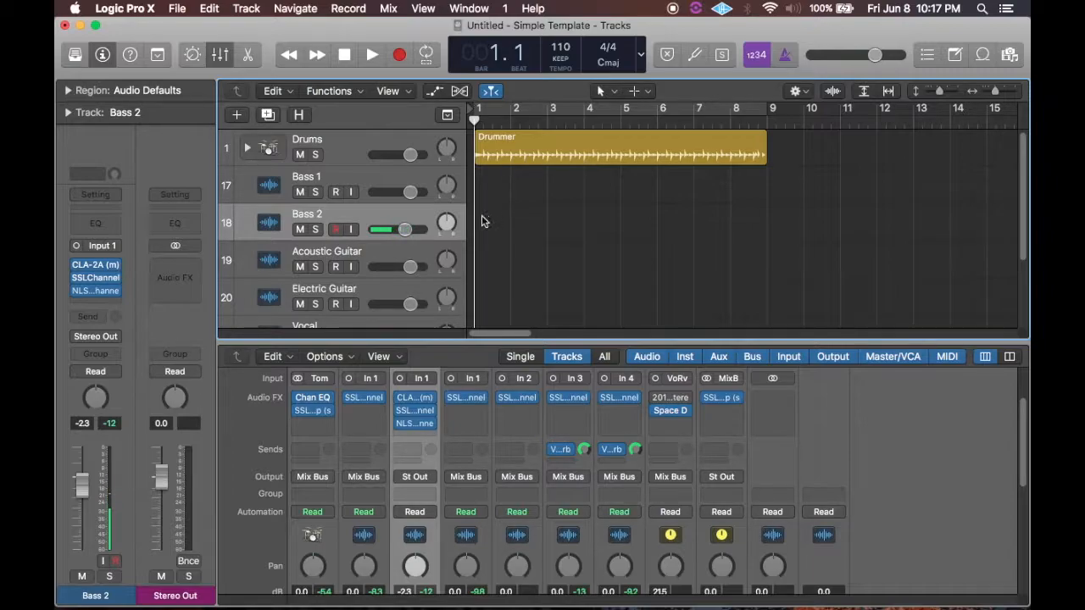
Hide the Bass 1 track and check the Bass 2 channel strip in the mixer.
{"action": "left_click", "coordinate": [369, 178]}
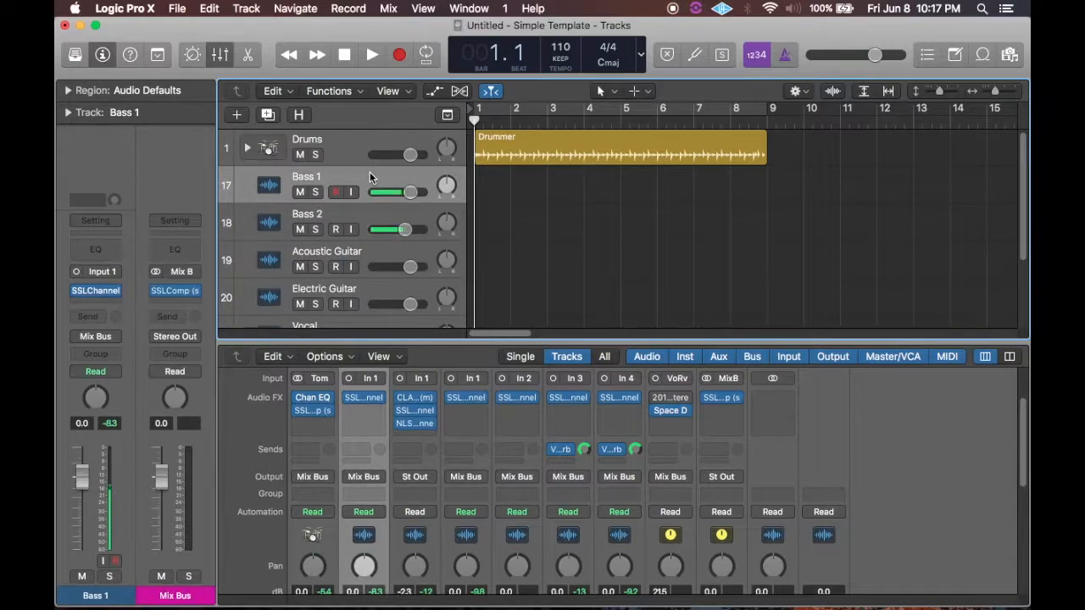
{"action": "right_click", "coordinate": [369, 176]}
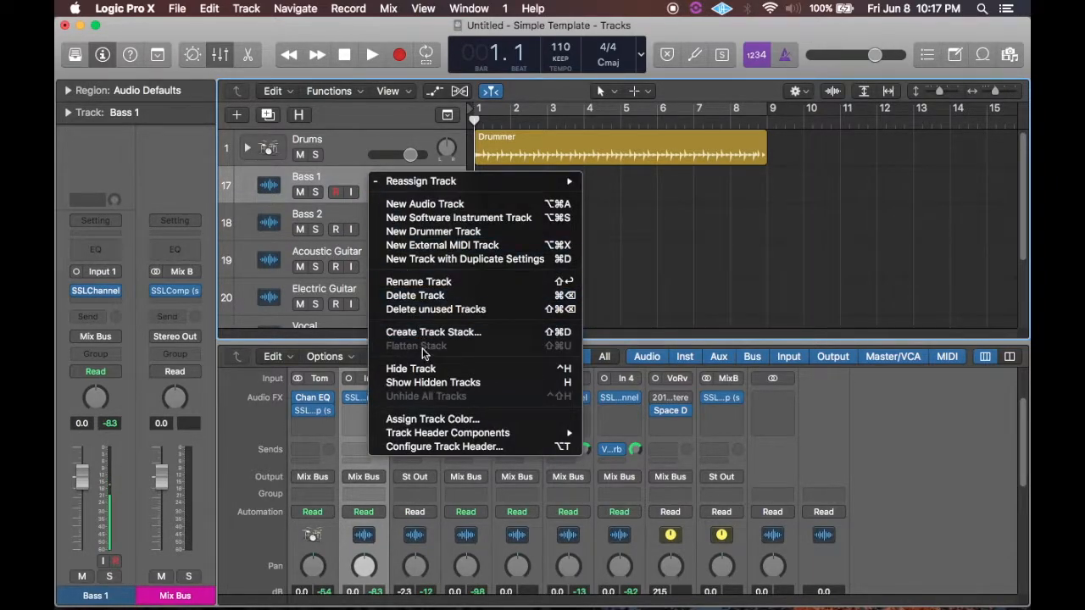
{"action": "left_click", "coordinate": [676, 257]}
{"action": "key", "text": "ctrl+h"}
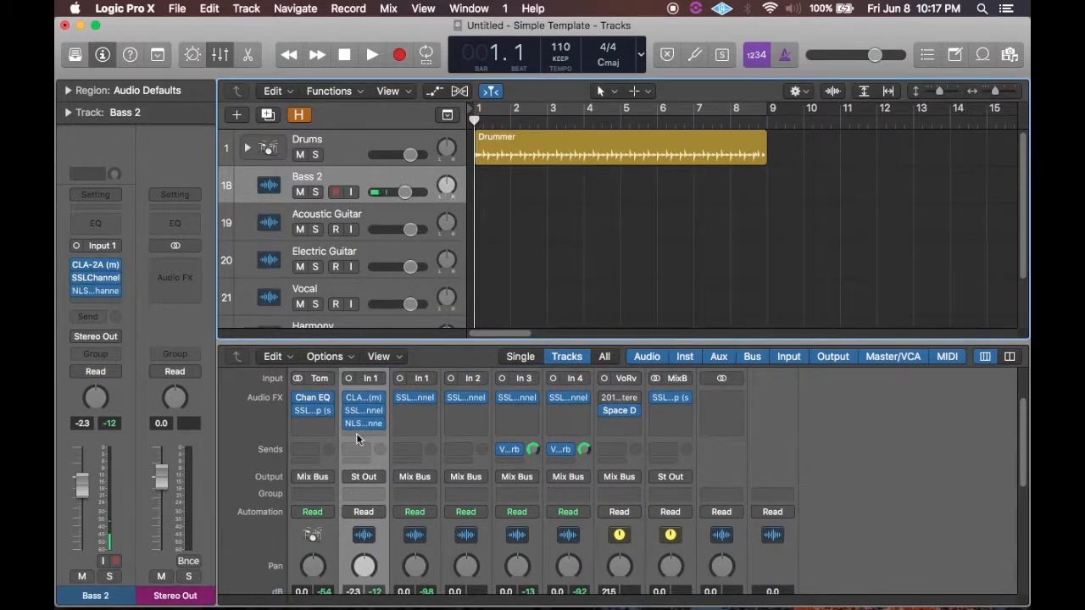
{"action": "scroll", "coordinate": [366, 471], "scroll_direction": "down", "scroll_amount": 3}
{"action": "scroll", "coordinate": [366, 475], "scroll_direction": "down", "scroll_amount": 5}
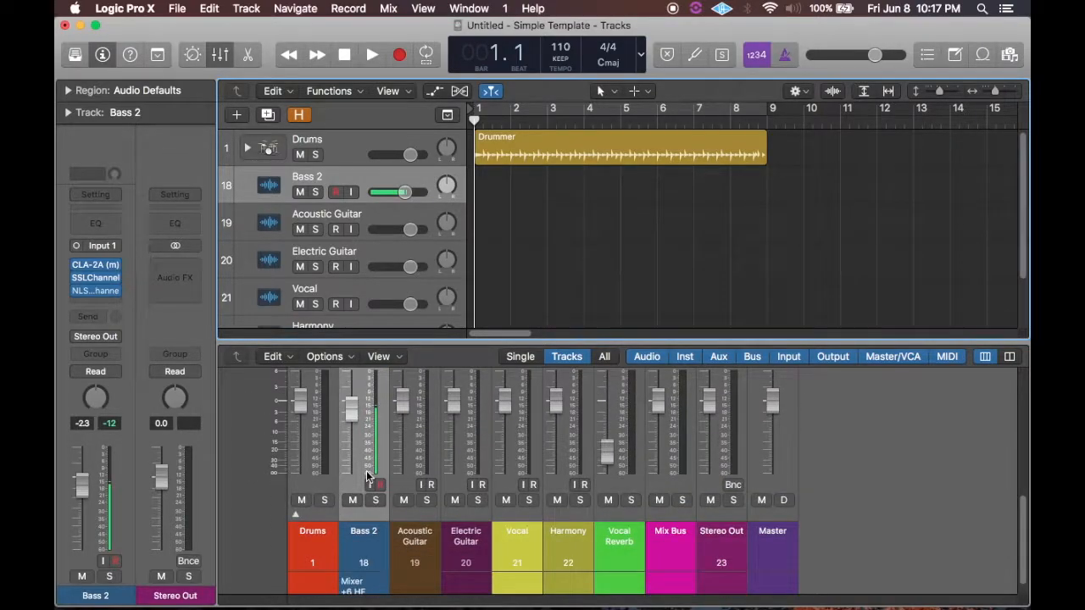
{"action": "scroll", "coordinate": [367, 475], "scroll_direction": "up", "scroll_amount": 8}
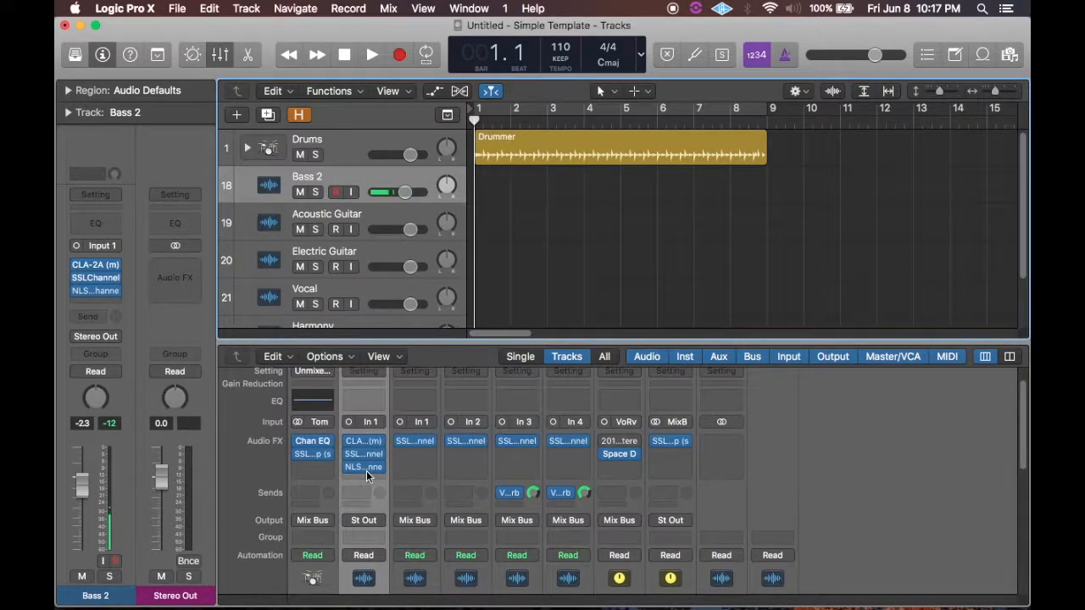